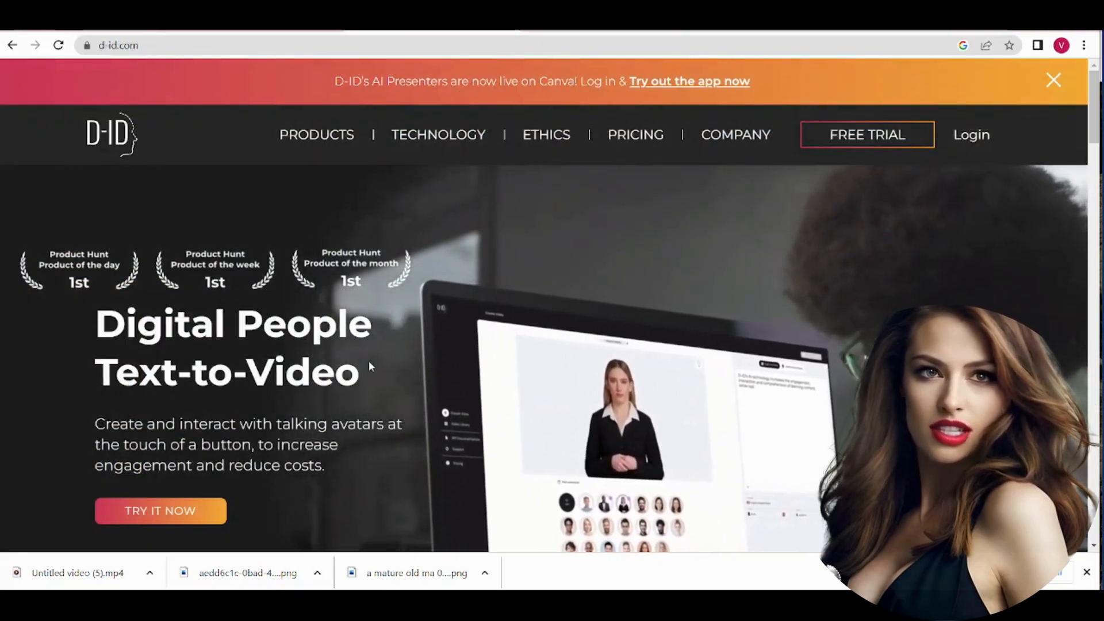
pyautogui.scroll(-3, 351, 405)
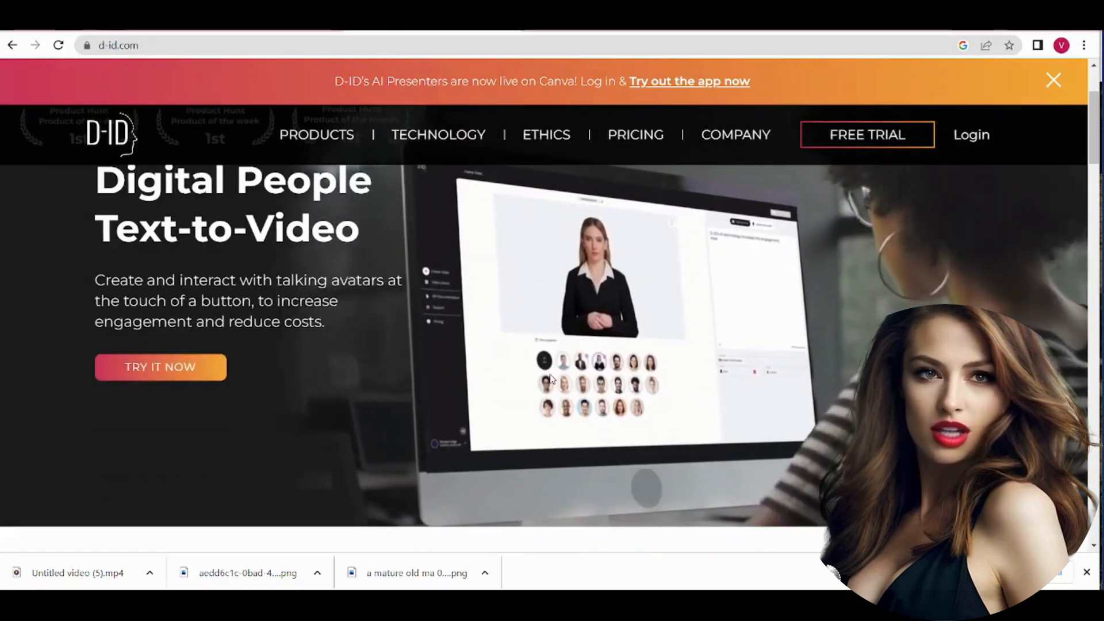
pyautogui.scroll(-6, 353, 409)
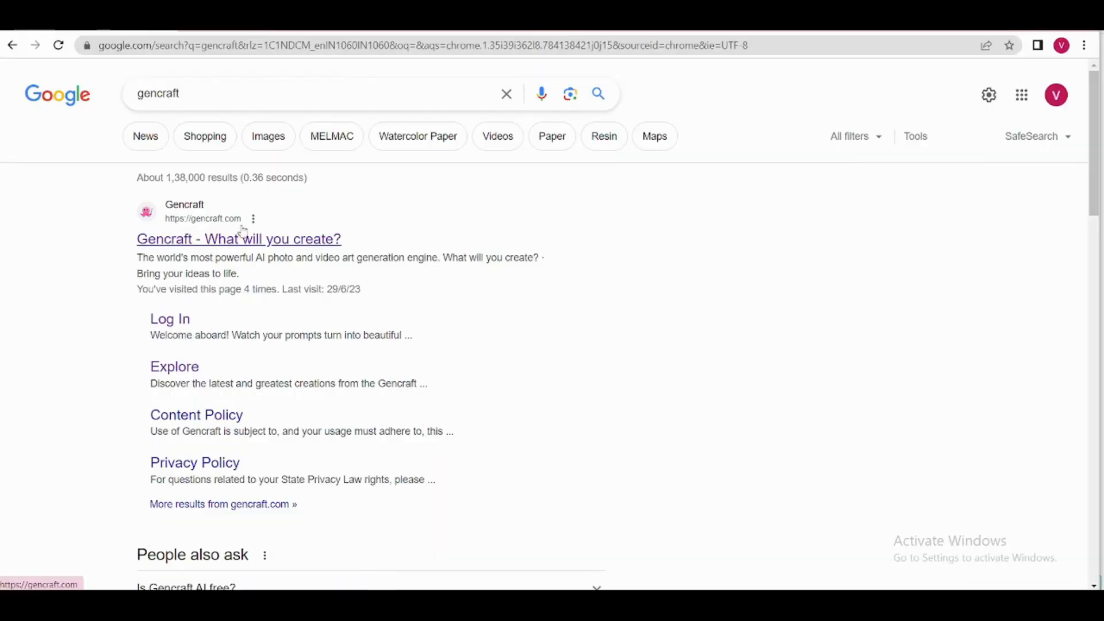
# Open the Gencraft website and generate an image from the prompt "a mature old man with beard".
pyautogui.click(250, 241)
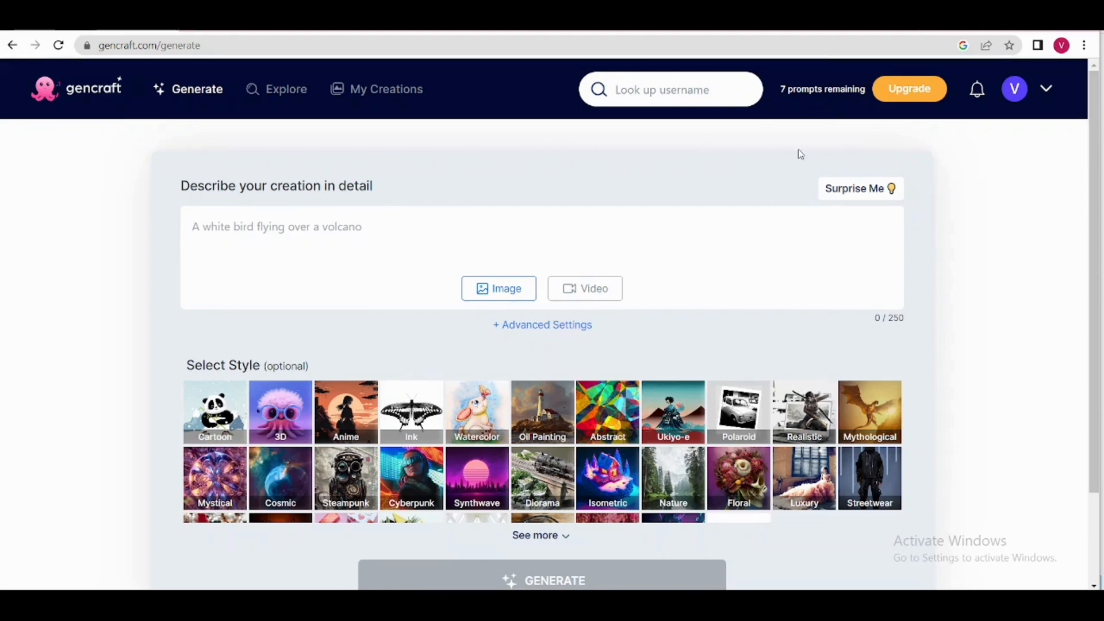
pyautogui.click(505, 233)
pyautogui.write('a matu')
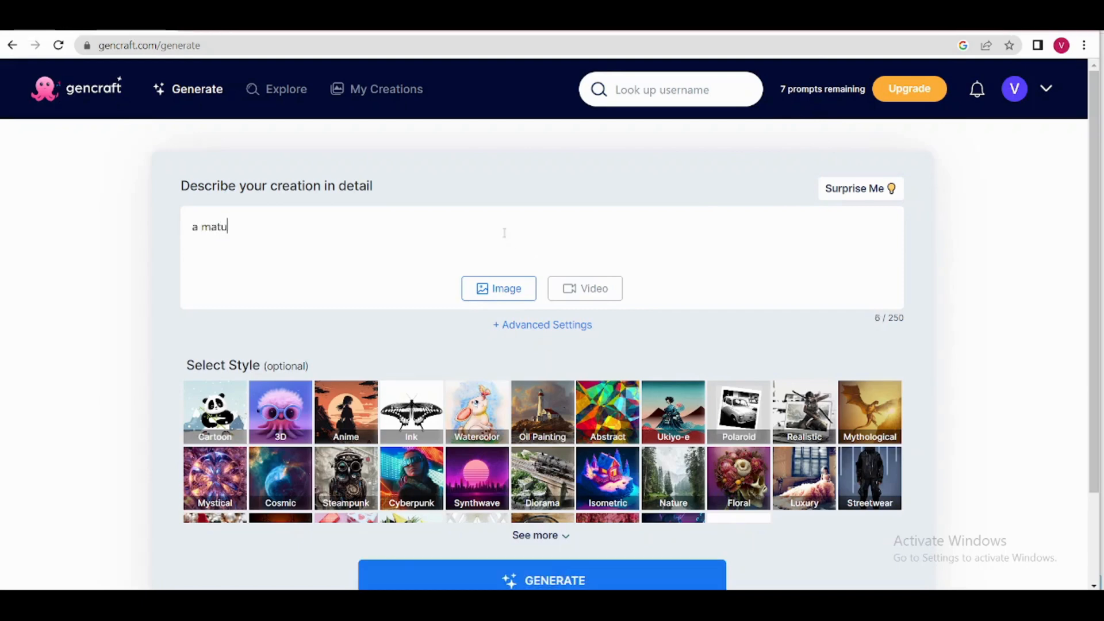
pyautogui.write('re old man with beard')
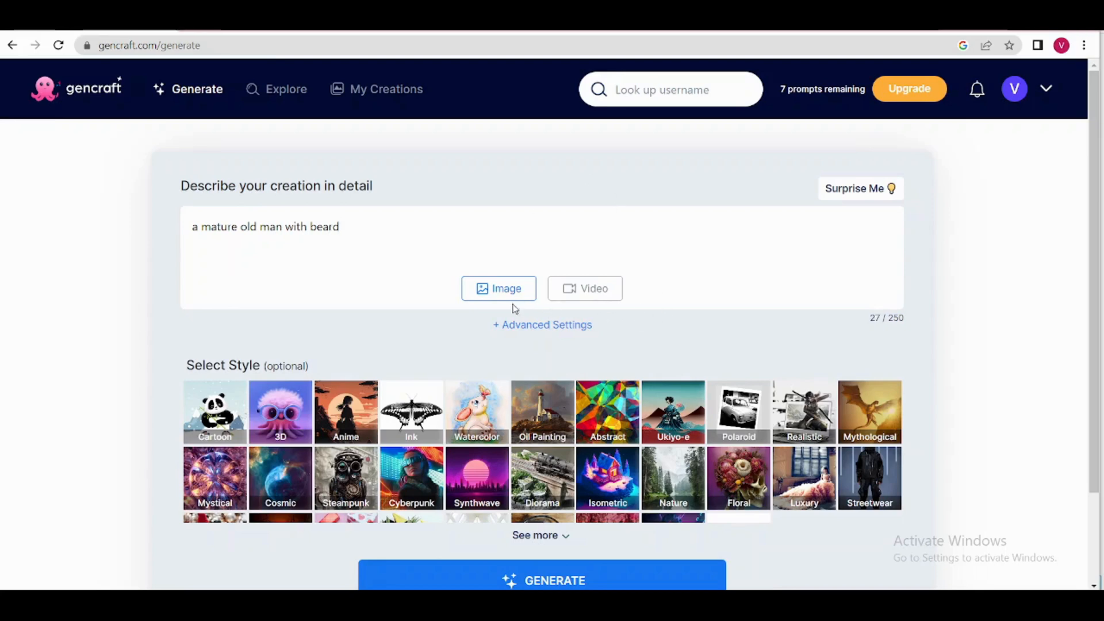
pyautogui.scroll(-2, 599, 382)
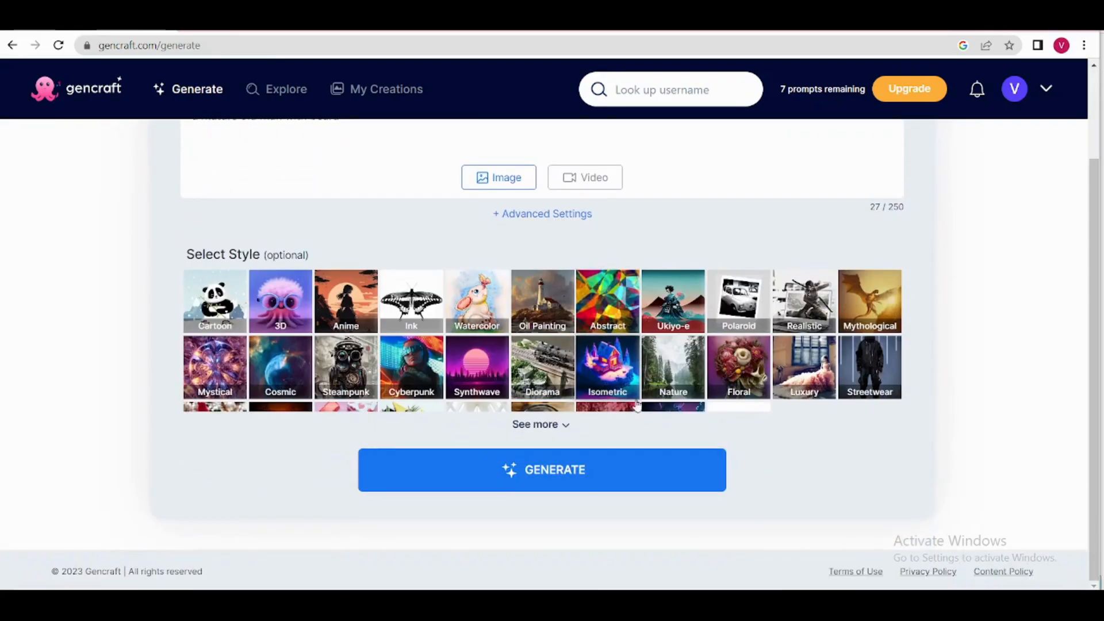
pyautogui.click(656, 472)
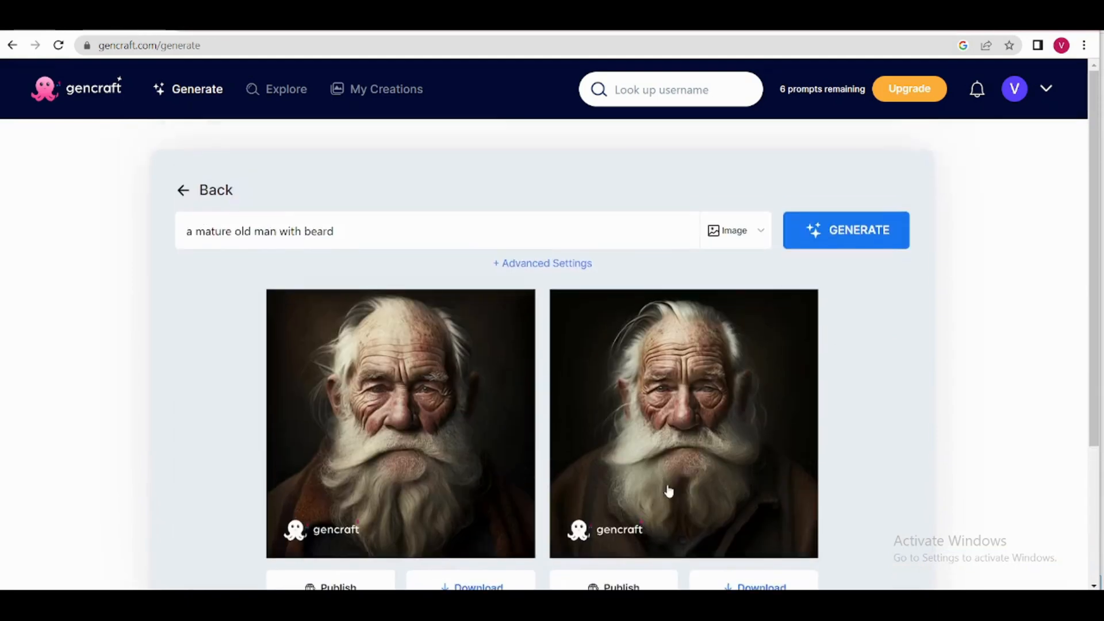
# Review the two generated portraits and download the first one.
pyautogui.scroll(-3, 668, 490)
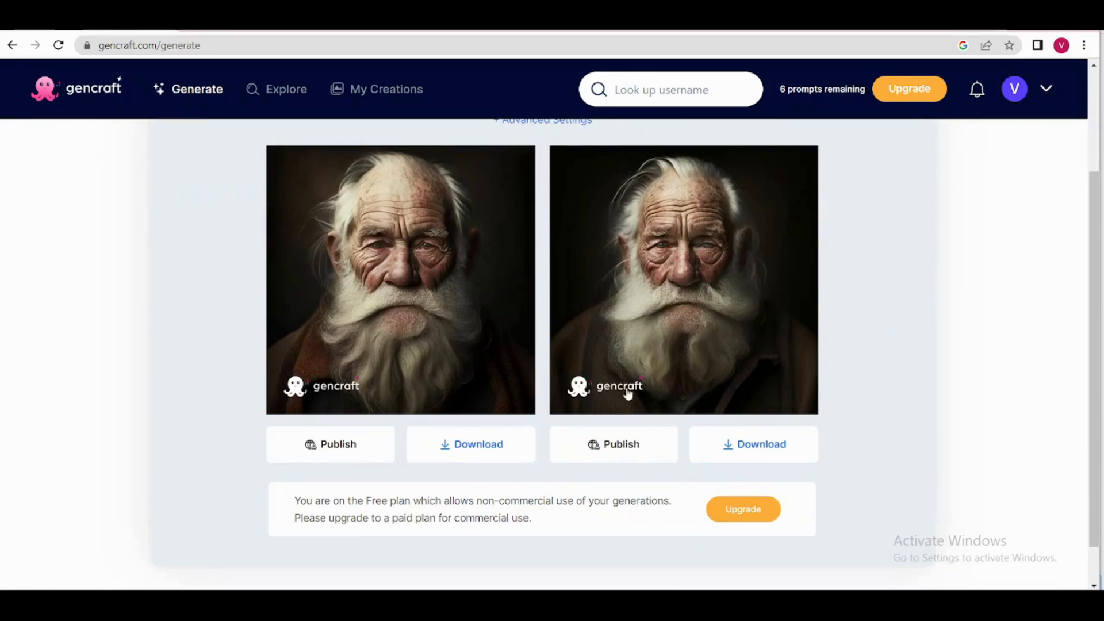
pyautogui.scroll(3, 628, 395)
pyautogui.scroll(-3, 357, 391)
pyautogui.click(482, 459)
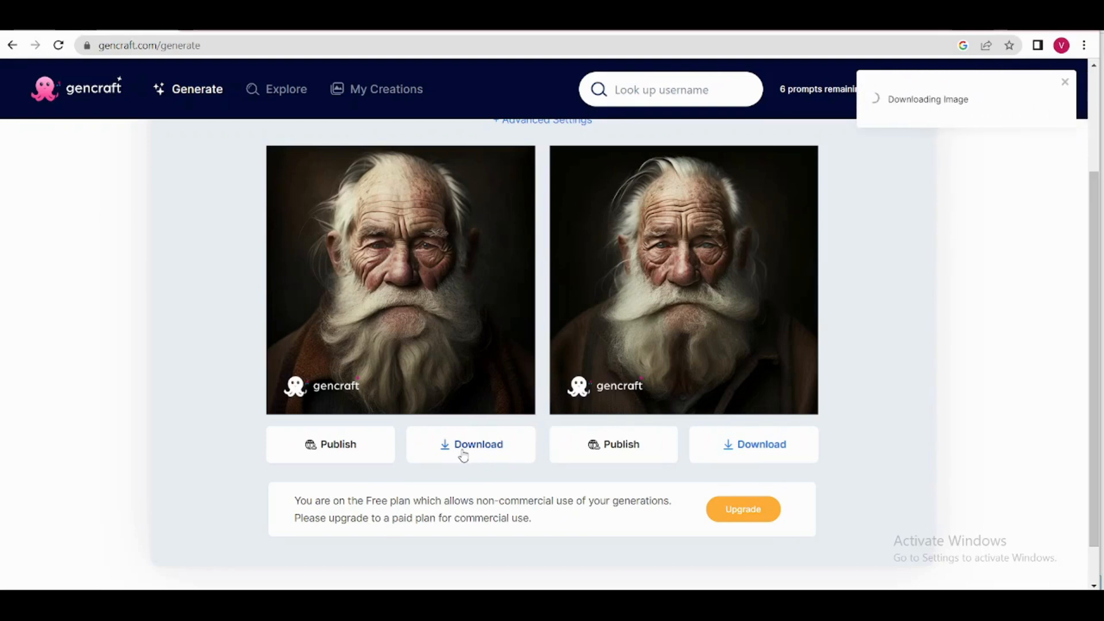
pyautogui.scroll(1, 463, 460)
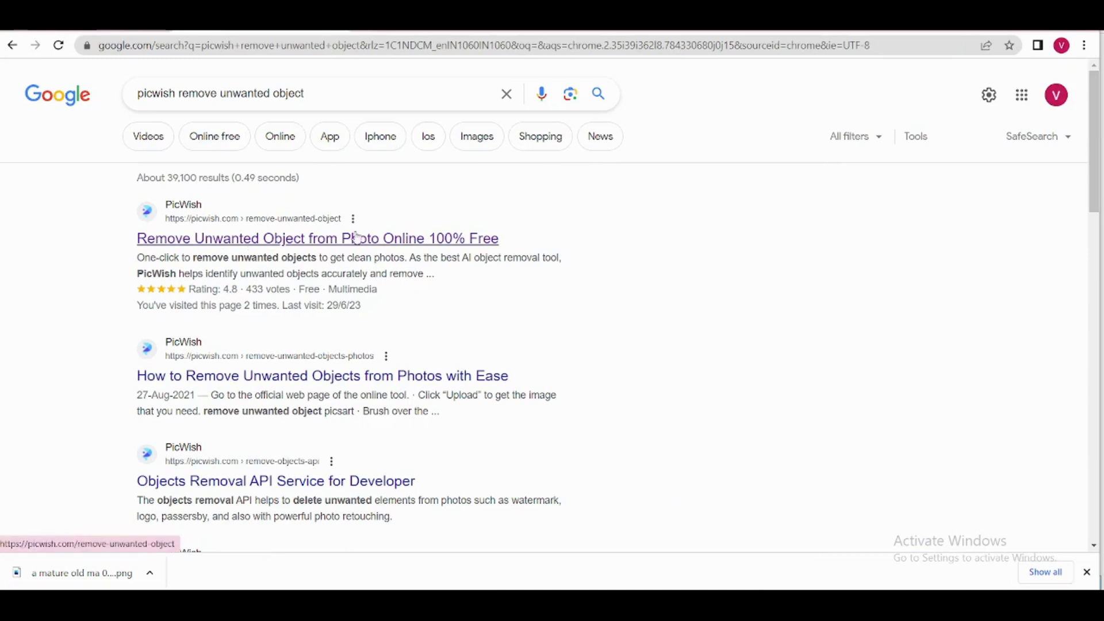
# Open PicWish's Remove Unwanted Object page from the search results and load the downloaded portrait into it.
pyautogui.click(394, 241)
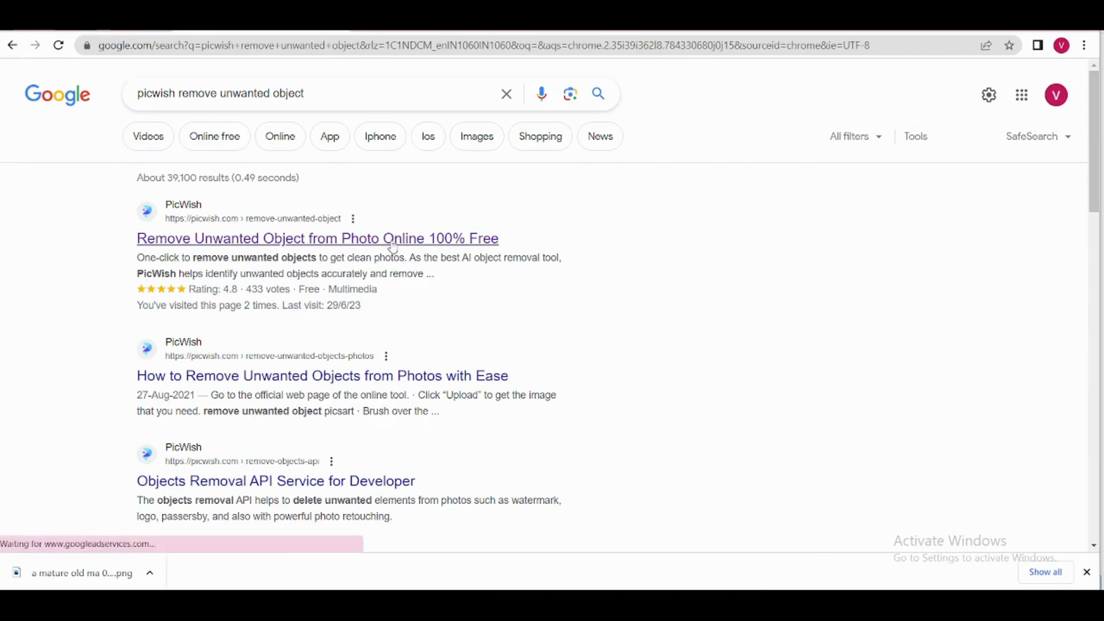
pyautogui.click(255, 241)
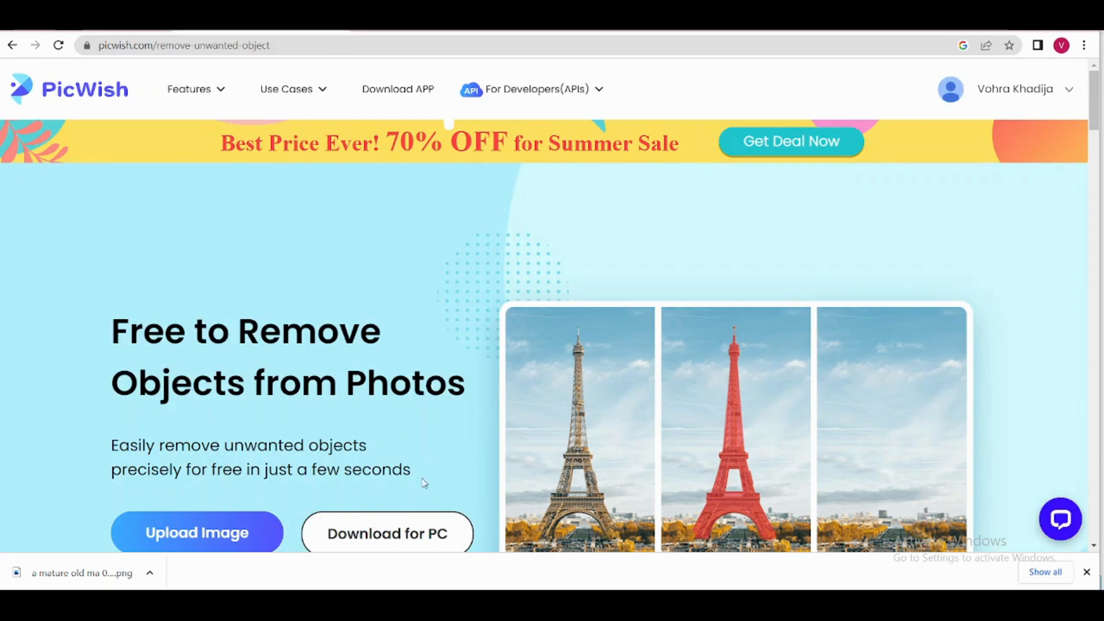
pyautogui.moveTo(80, 573)
pyautogui.mouseDown()
pyautogui.moveTo(144, 549)
pyautogui.moveTo(235, 486)
pyautogui.moveTo(266, 420)
pyautogui.moveTo(330, 339)
pyautogui.mouseUp()
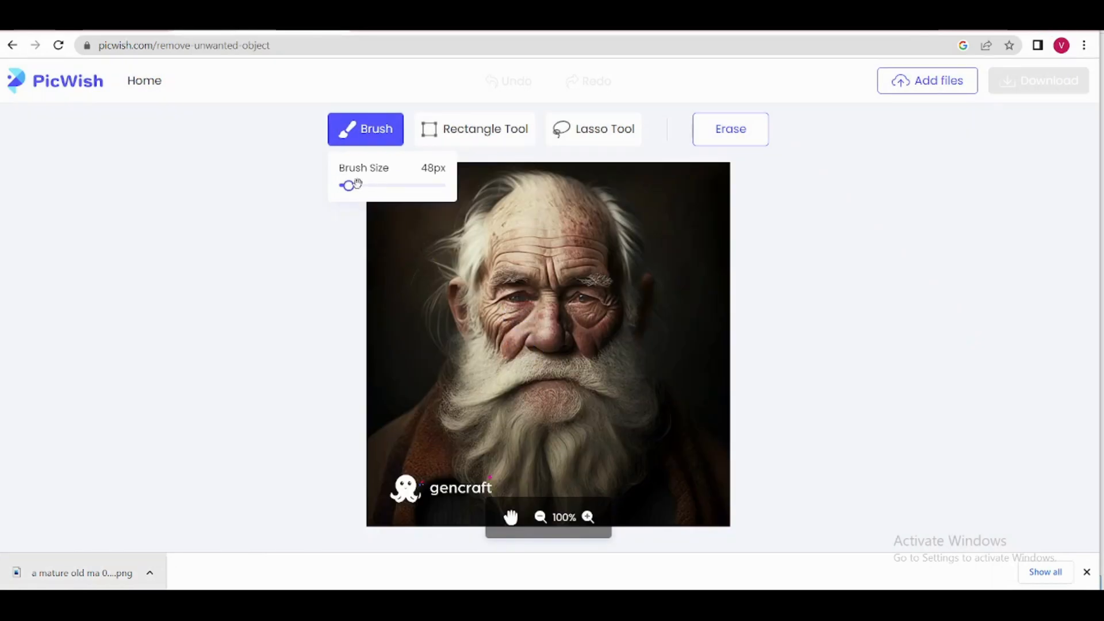
# Erase the gencraft watermark from the portrait with the Brush tool and download the cleaned image.
pyautogui.moveTo(486, 482)
pyautogui.mouseDown()
pyautogui.moveTo(395, 492)
pyautogui.moveTo(406, 488)
pyautogui.mouseUp()
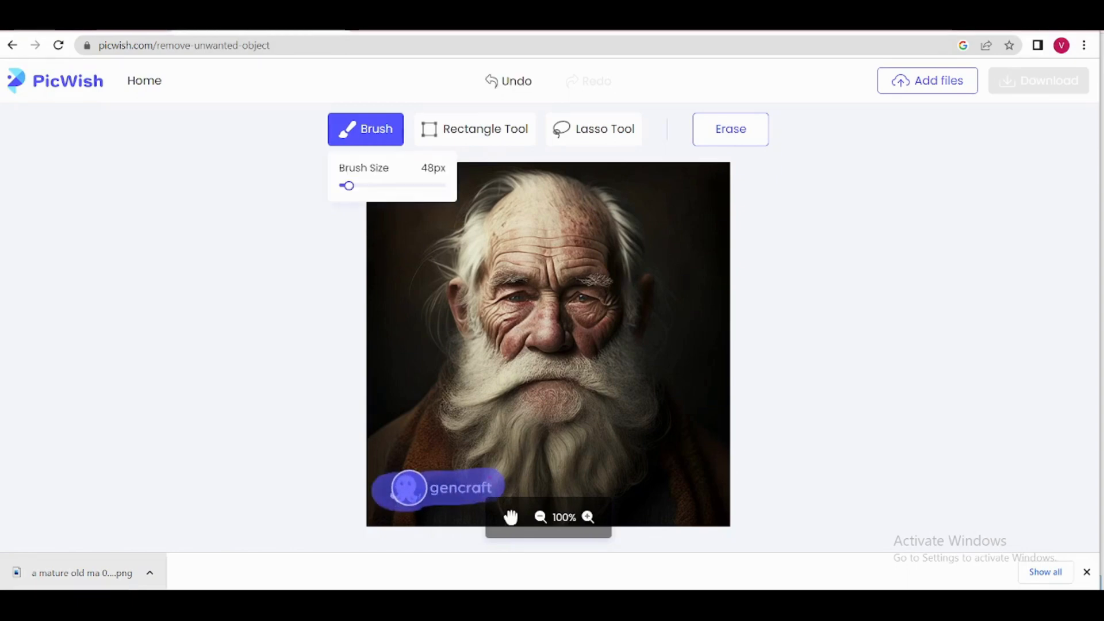
pyautogui.click(716, 141)
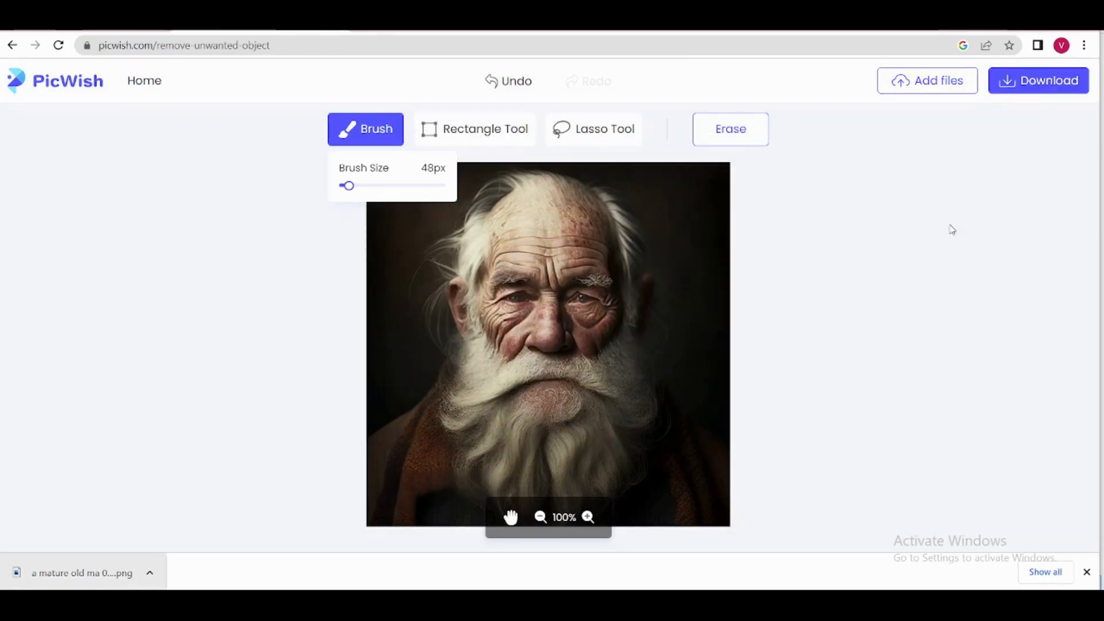
pyautogui.click(1068, 81)
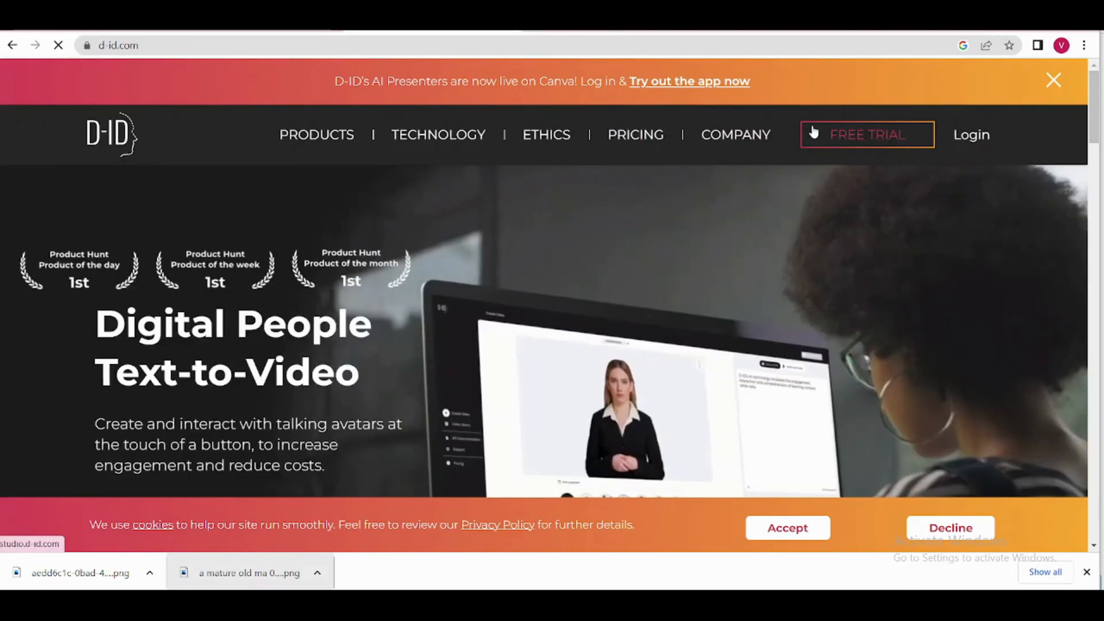
# Open the D-ID studio and start a new video with the bearded old man as presenter.
pyautogui.click(813, 133)
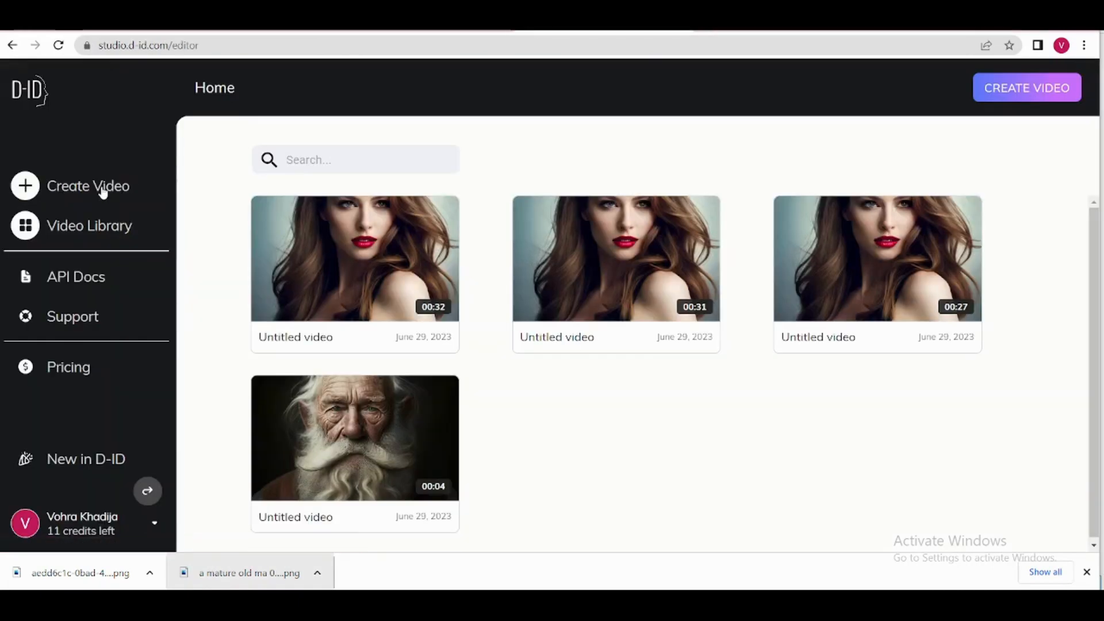
pyautogui.click(103, 193)
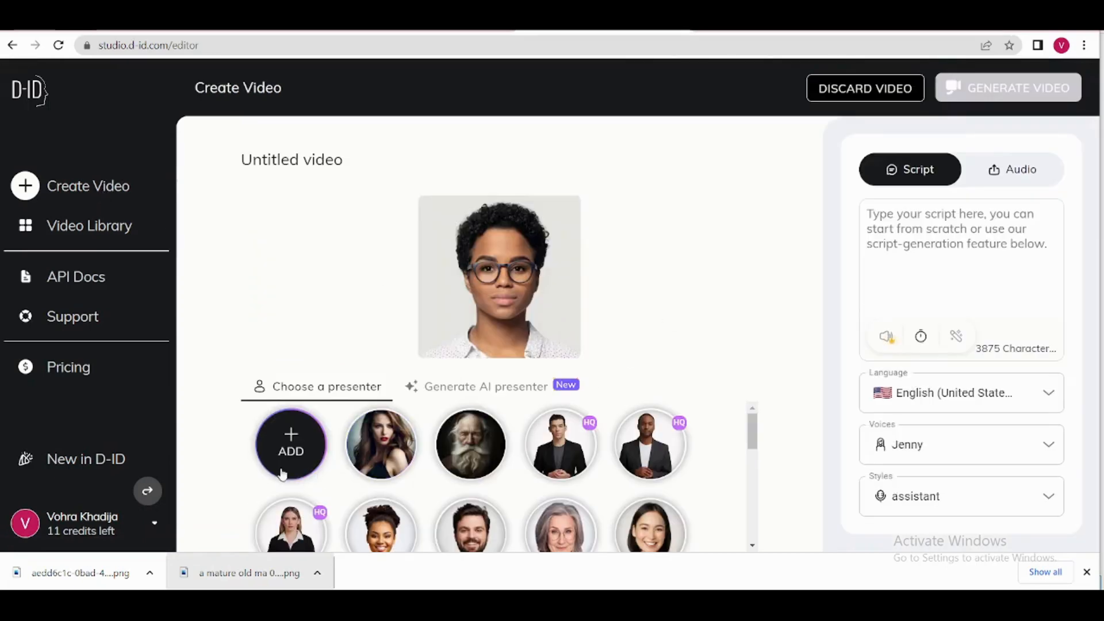
pyautogui.moveTo(292, 445)
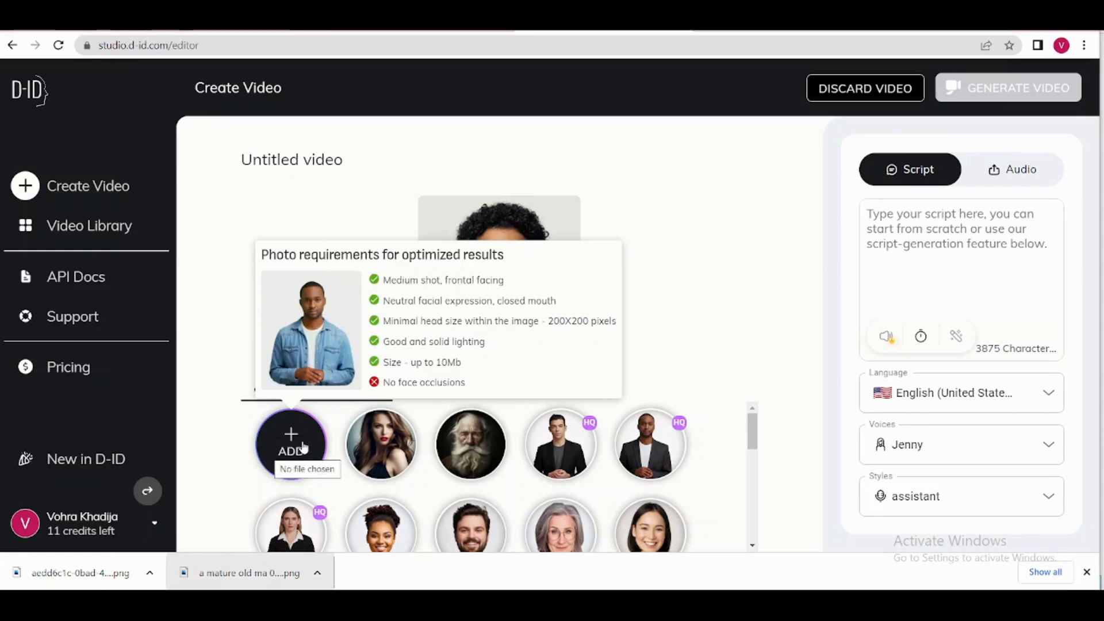
pyautogui.click(480, 445)
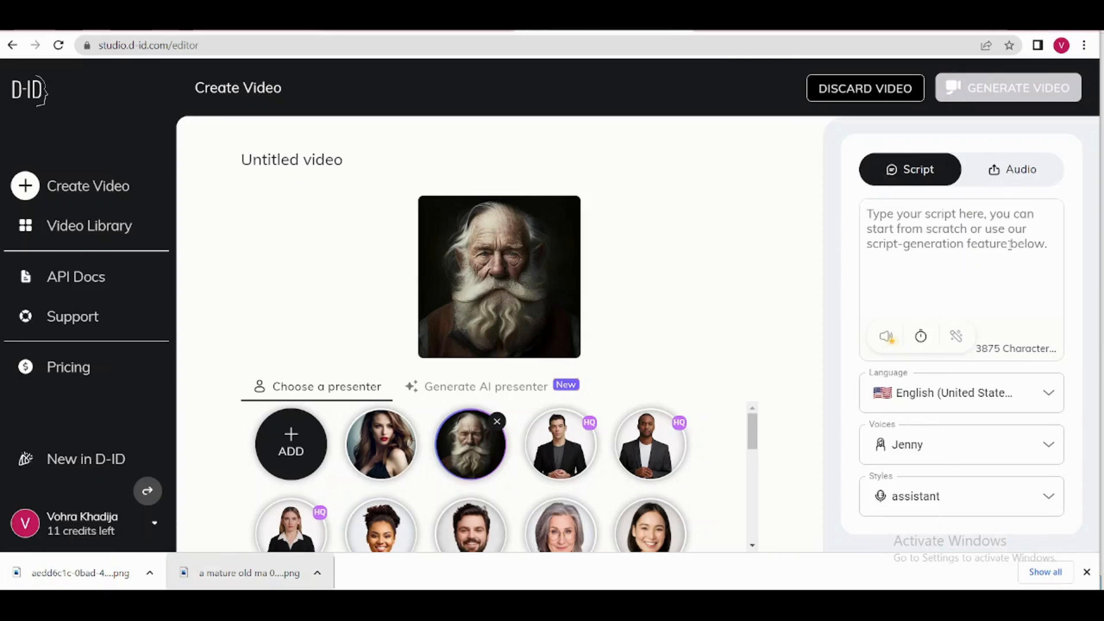
# Look through the available languages and set the presenter's voice to Davis with the cheerful style.
pyautogui.click(1052, 394)
pyautogui.scroll(-3, 977, 240)
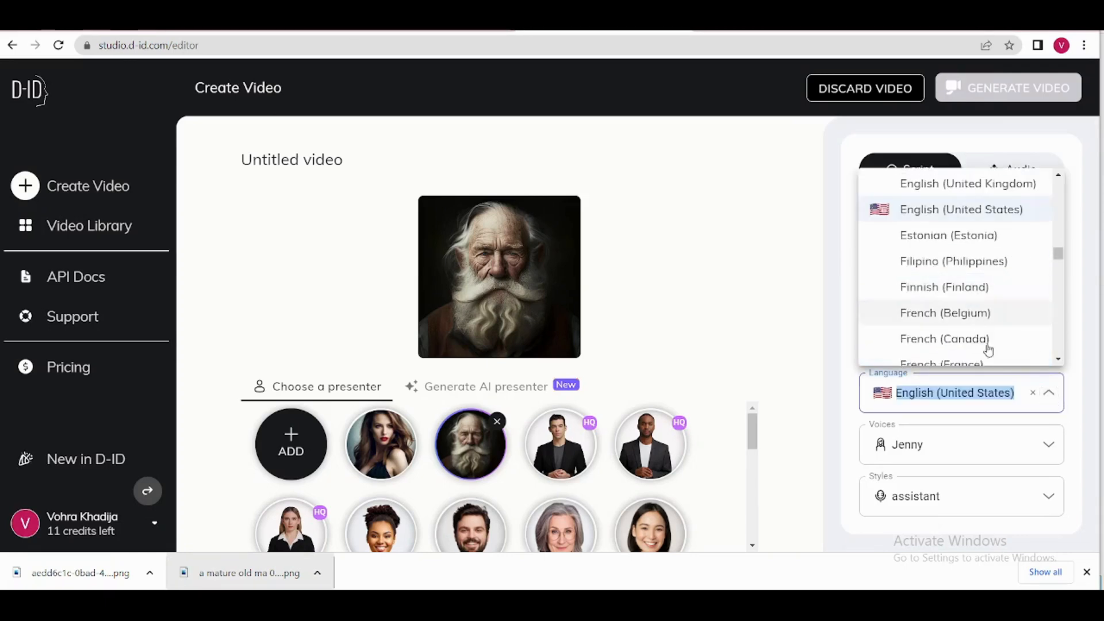
pyautogui.click(1049, 445)
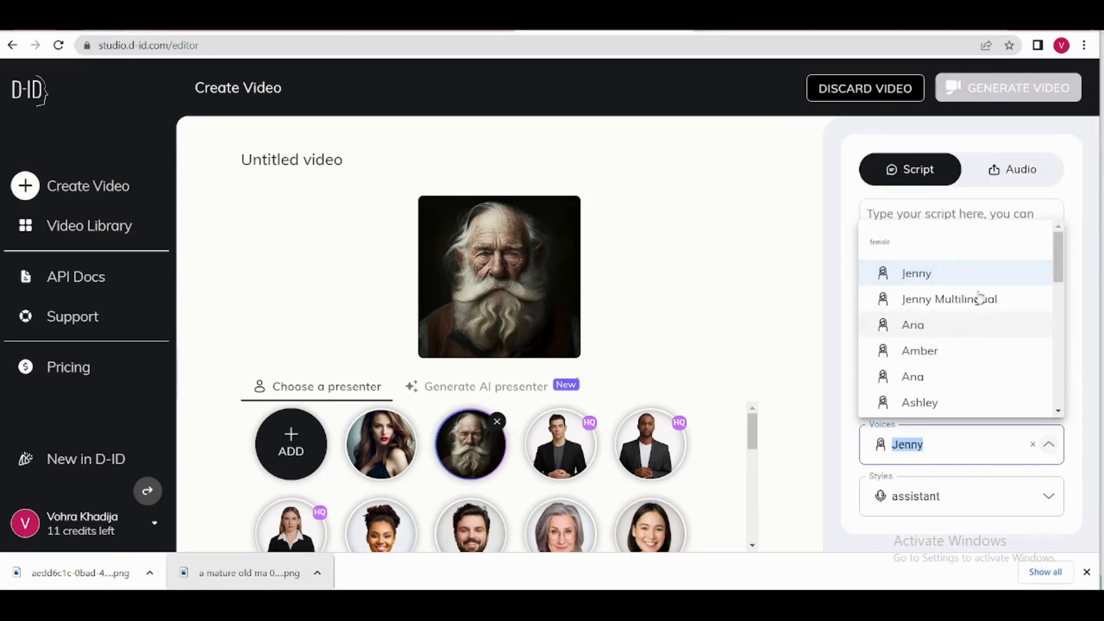
pyautogui.scroll(-5, 962, 362)
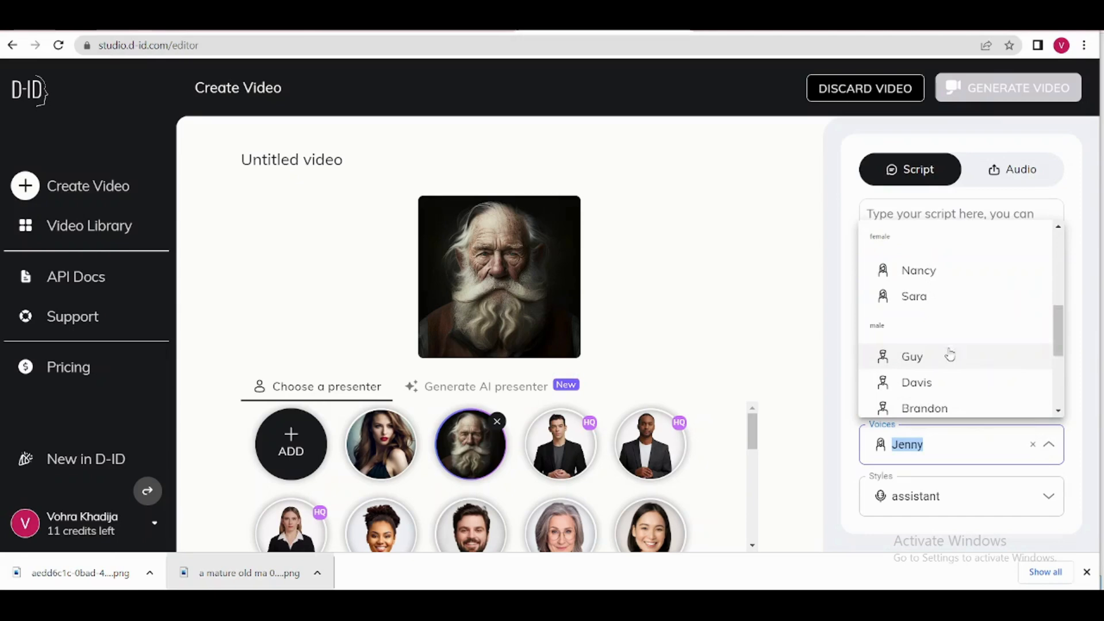
pyautogui.click(968, 385)
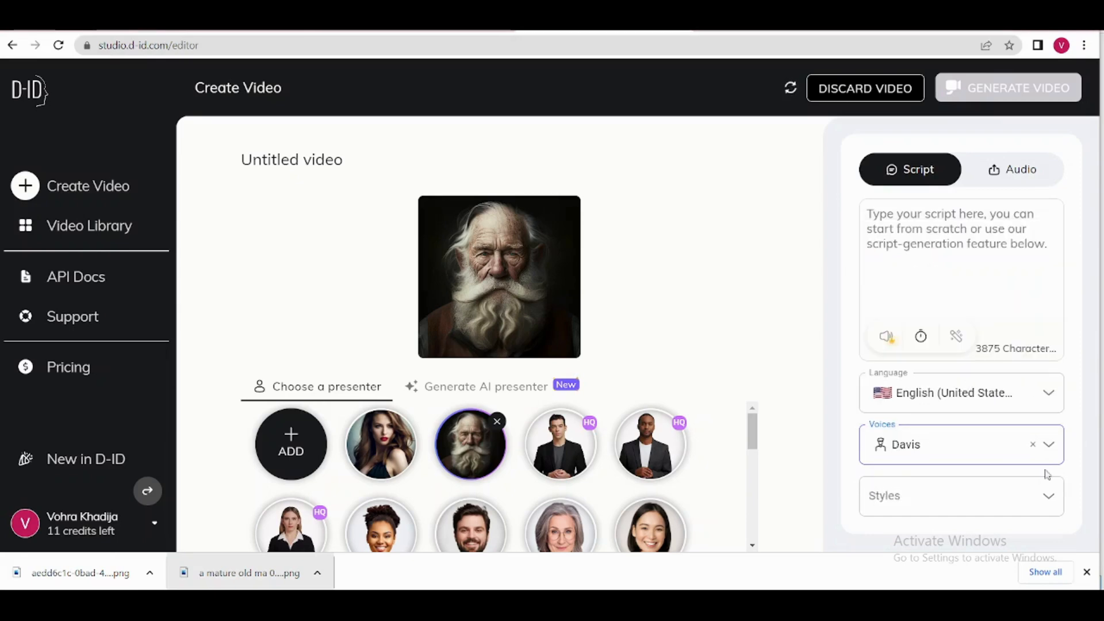
pyautogui.click(1049, 498)
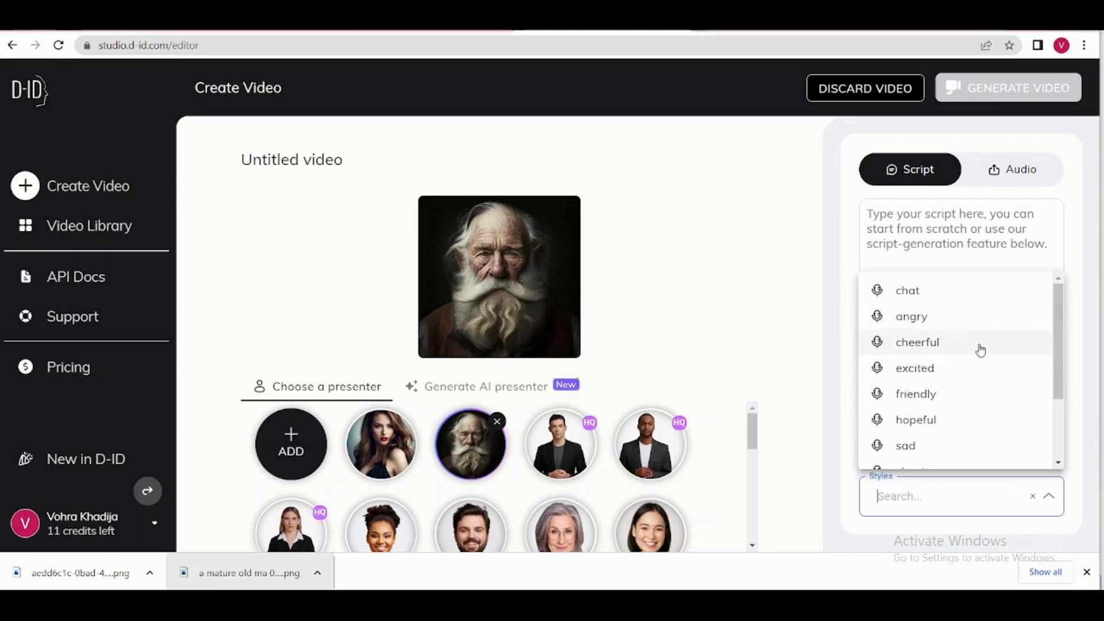
pyautogui.click(981, 350)
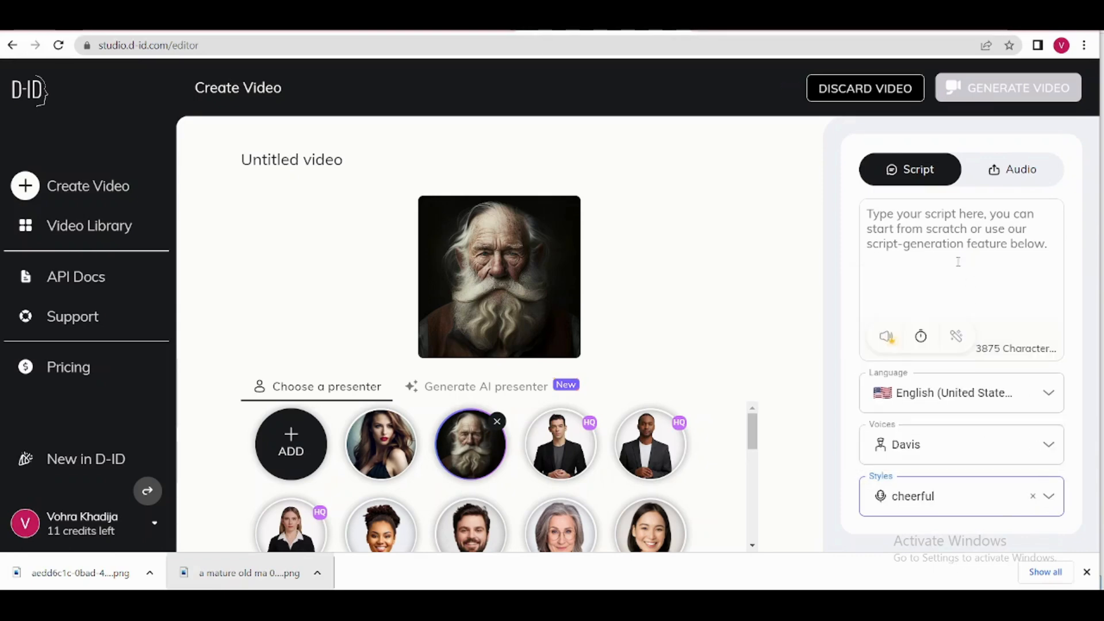
# Enter the script "hello everyone , so this is how you can create avatar video in free." with a pause after "everyone" and generate the video.
pyautogui.click(916, 228)
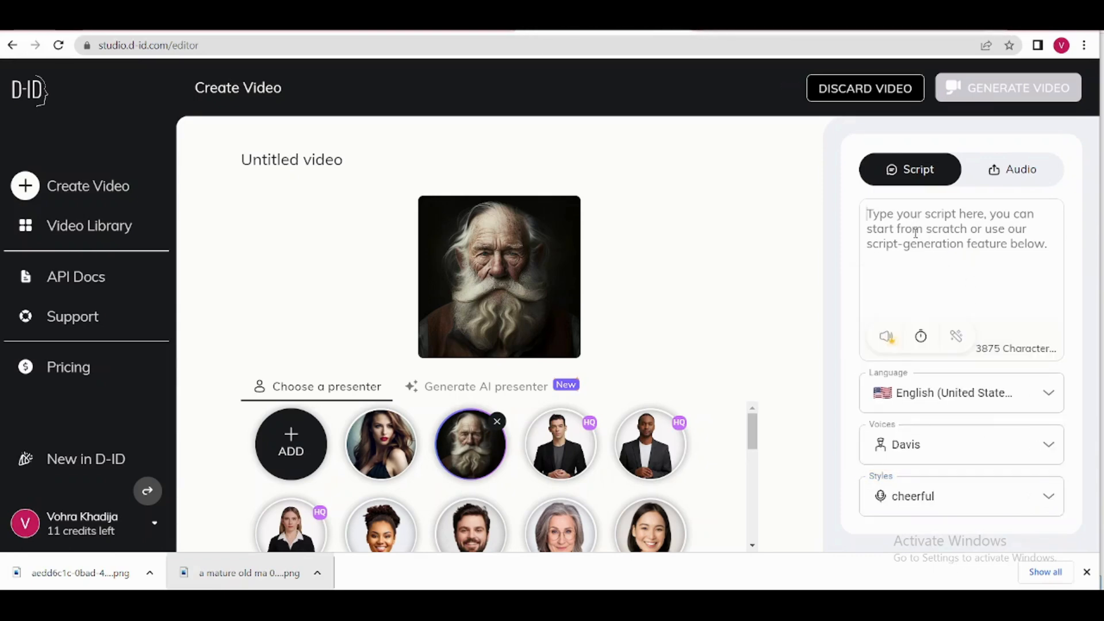
pyautogui.write('hello everyone , so this is how you can create avatar video in free.')
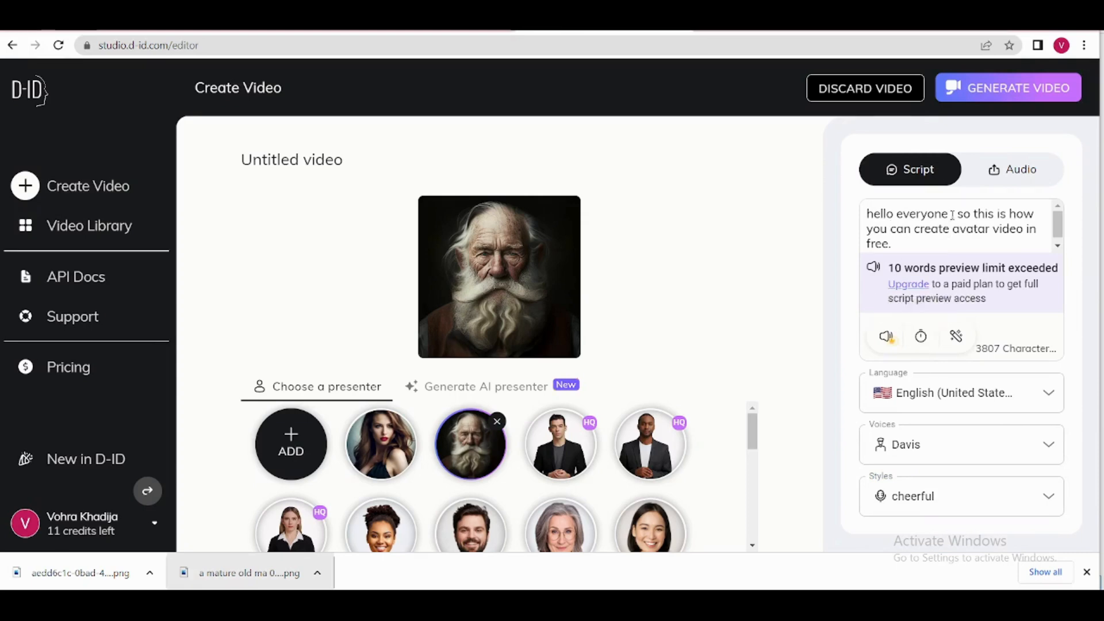
pyautogui.click(920, 337)
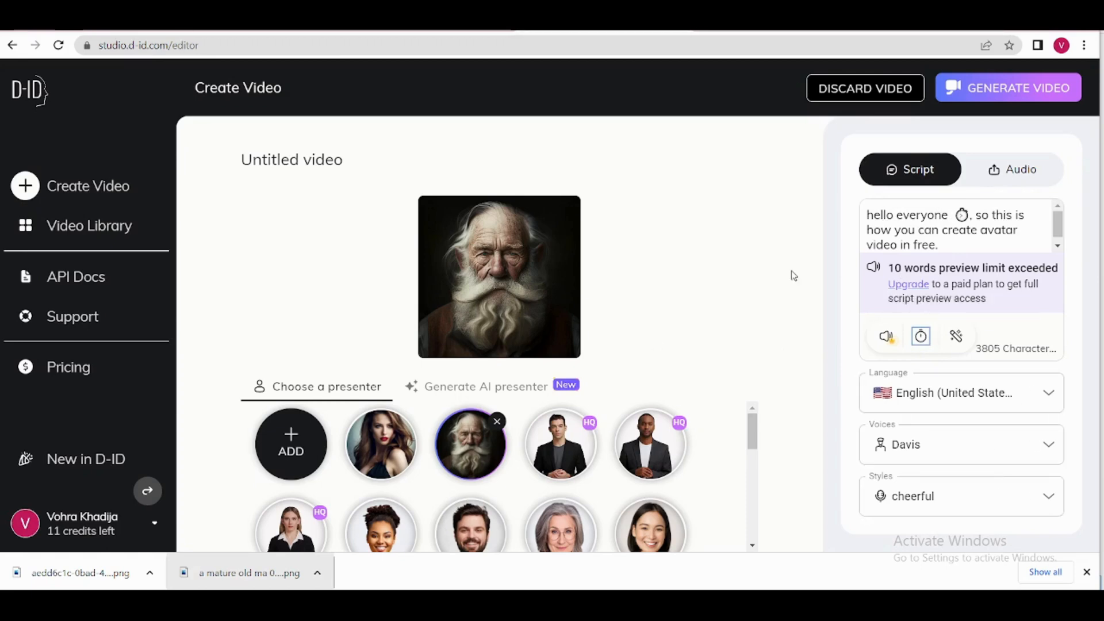
pyautogui.click(978, 89)
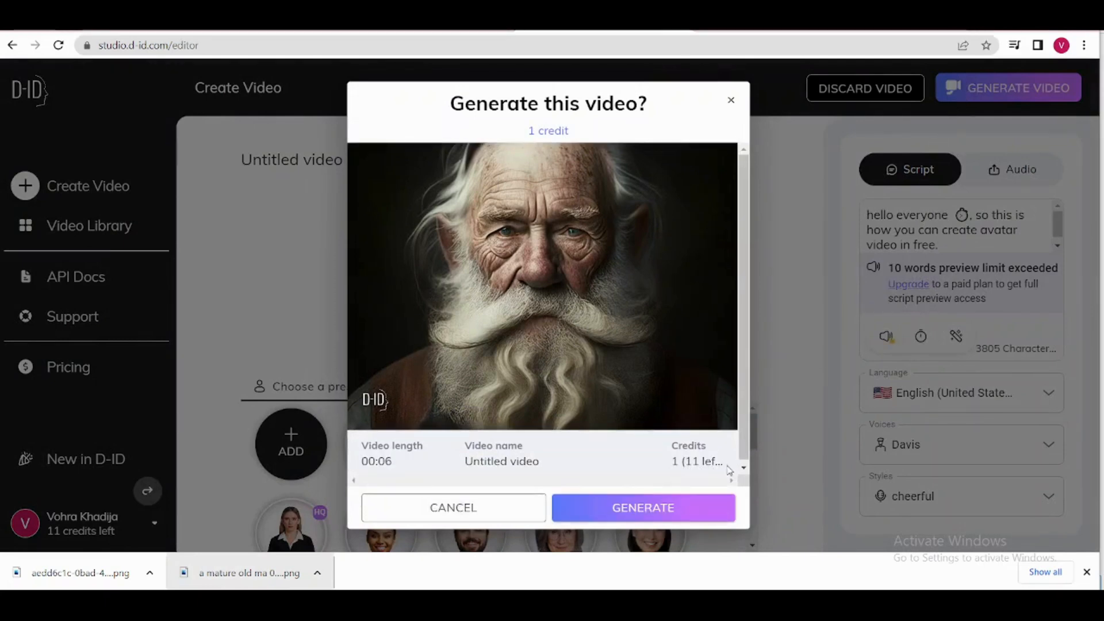
pyautogui.click(682, 518)
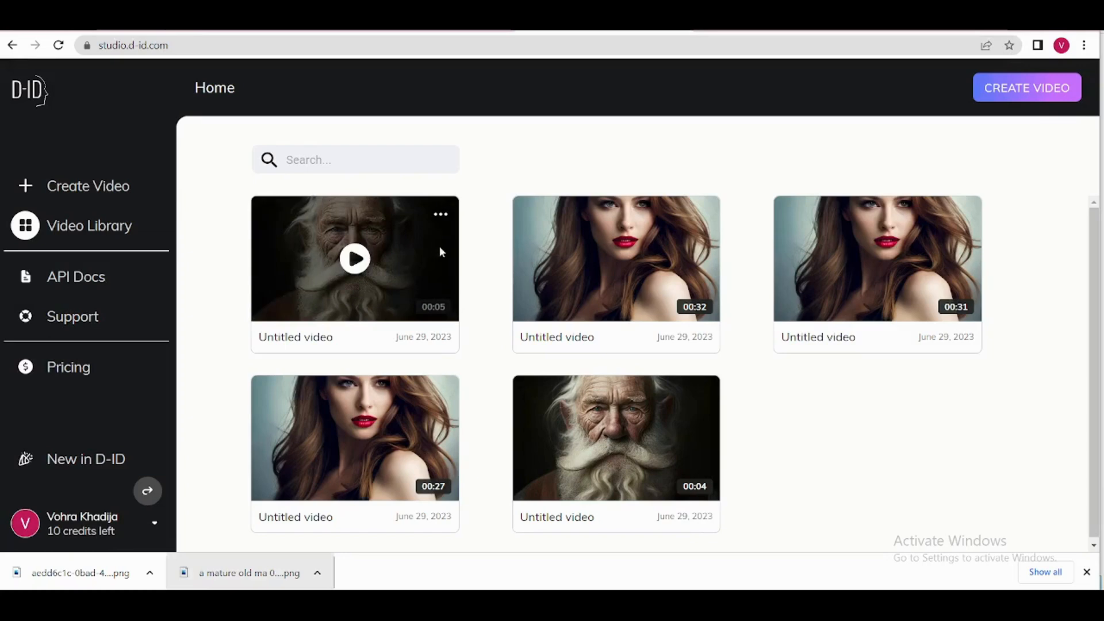
# Download the newly generated old man video from the video library and play the downloaded file.
pyautogui.click(441, 215)
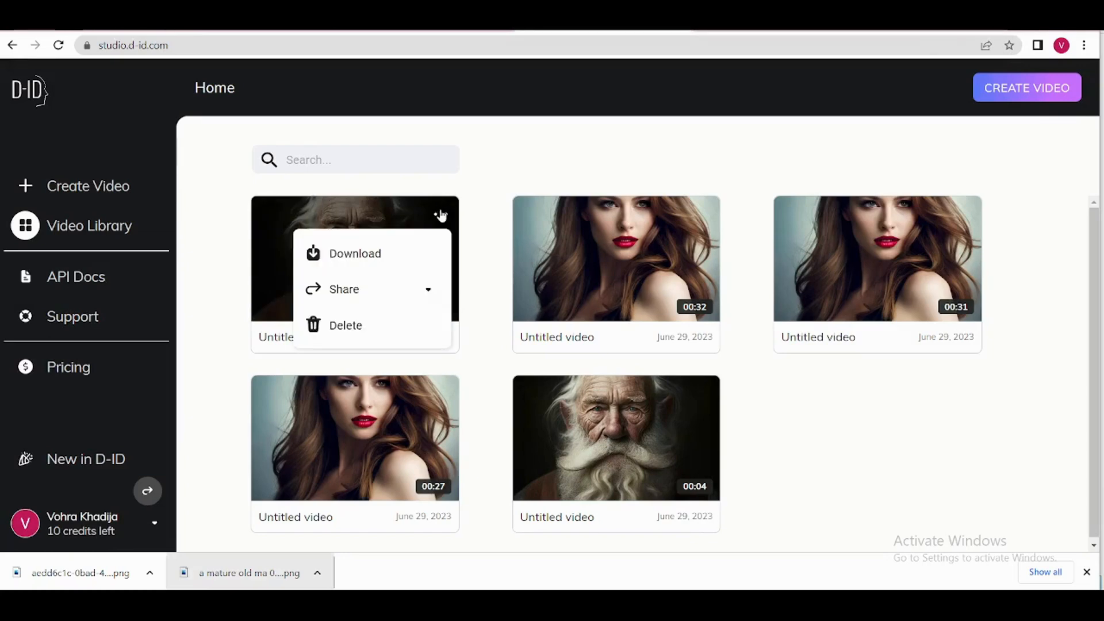
pyautogui.click(356, 259)
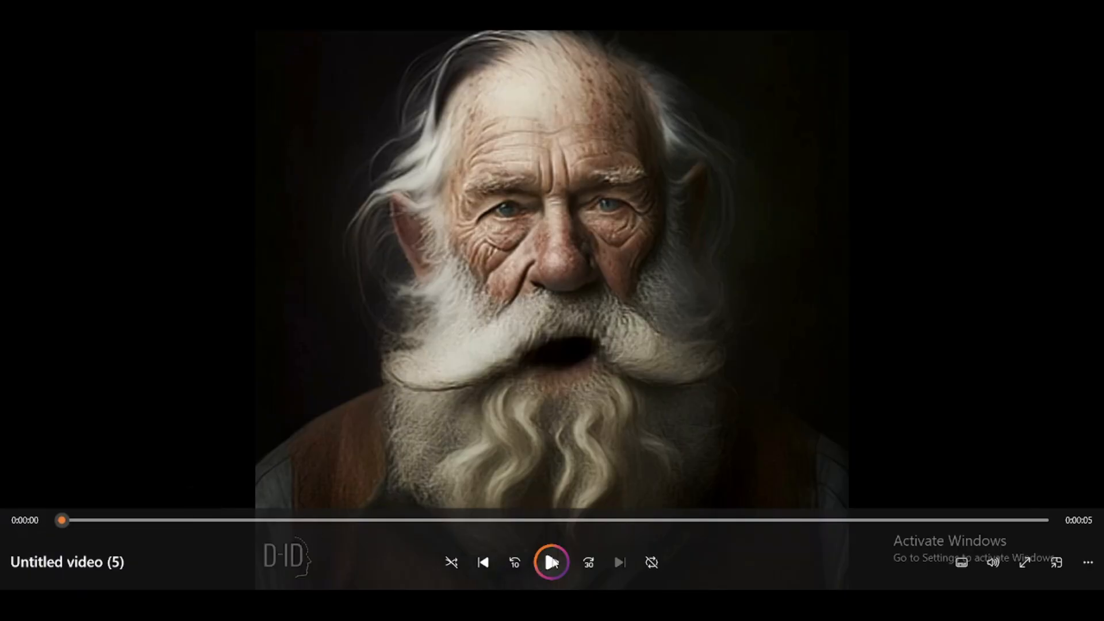
pyautogui.click(552, 562)
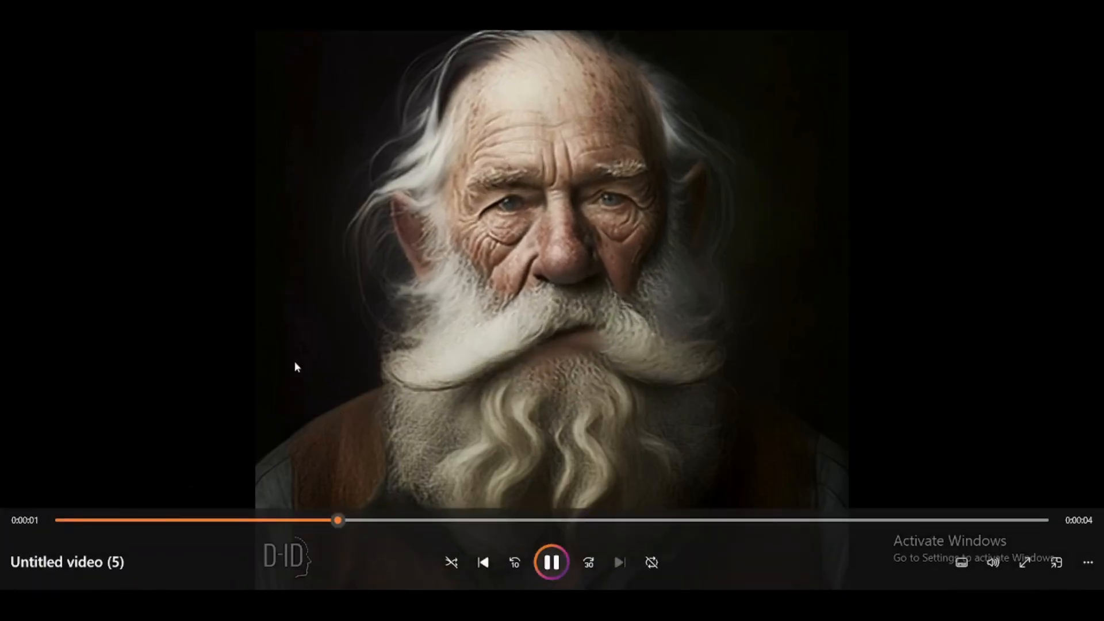